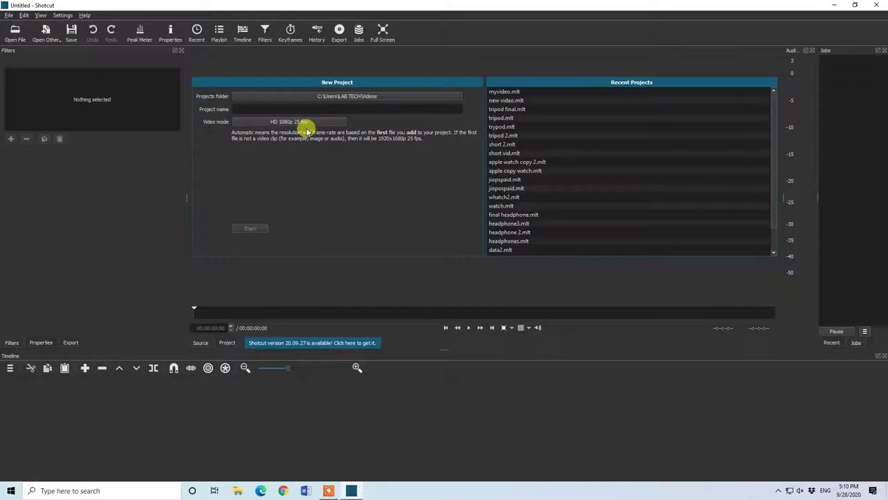
# Create a new project named "new pro" with the HD 1080p 25 fps video mode
pyautogui.click(269, 122)
pyautogui.click(275, 206)
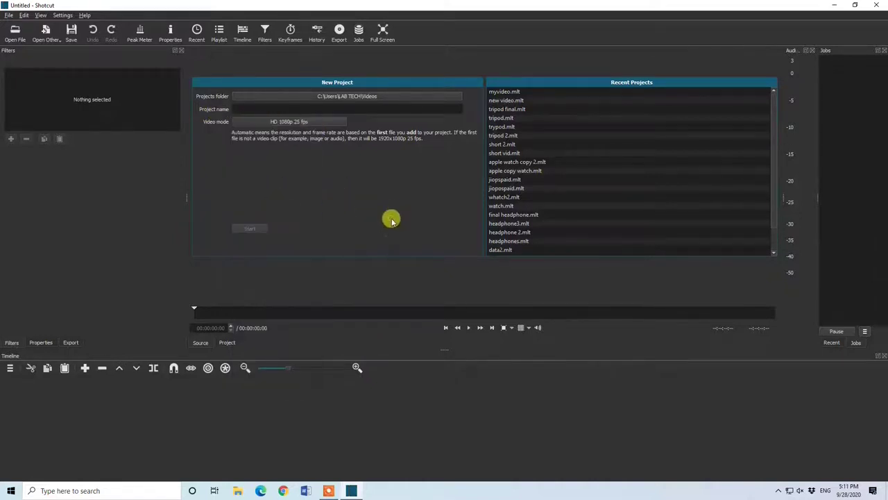
pyautogui.click(290, 109)
pyautogui.write('new pro')
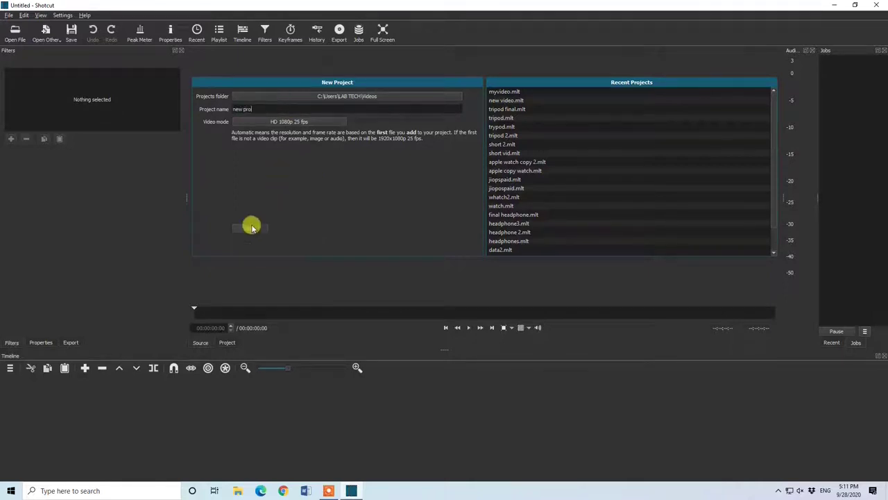
pyautogui.click(250, 228)
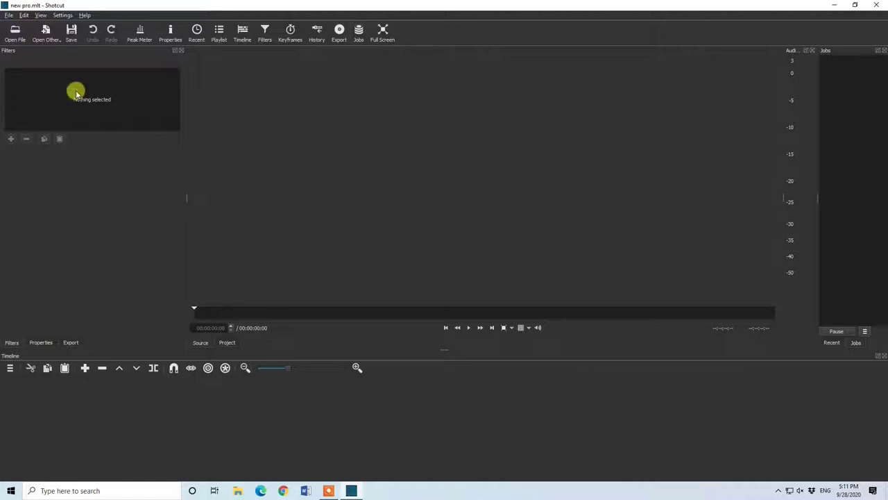
# Open the myvideo clip from the Videos\myvideo folder and place it at the start of a timeline video track
pyautogui.click(14, 35)
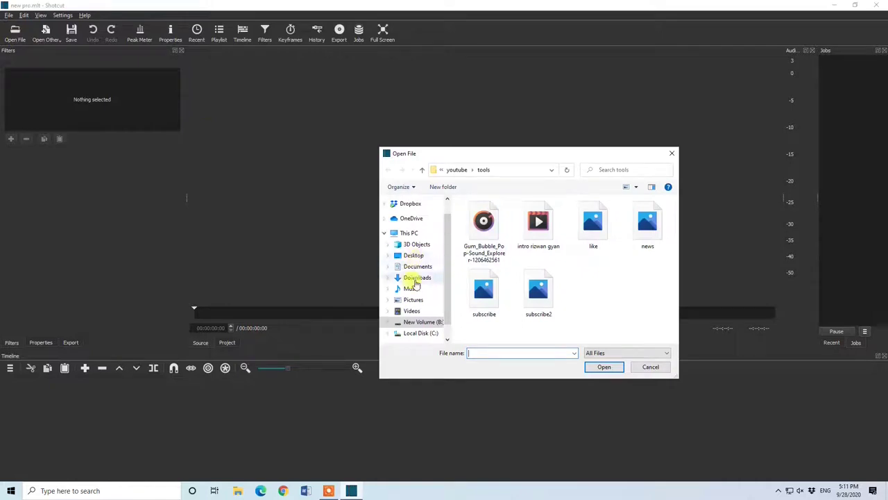
pyautogui.click(411, 311)
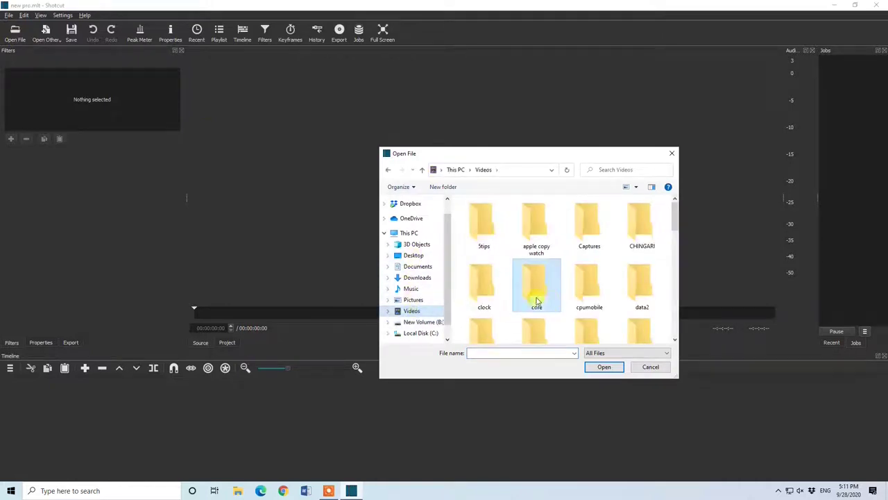
pyautogui.scroll(-5, 535, 300)
pyautogui.doubleClick(596, 229)
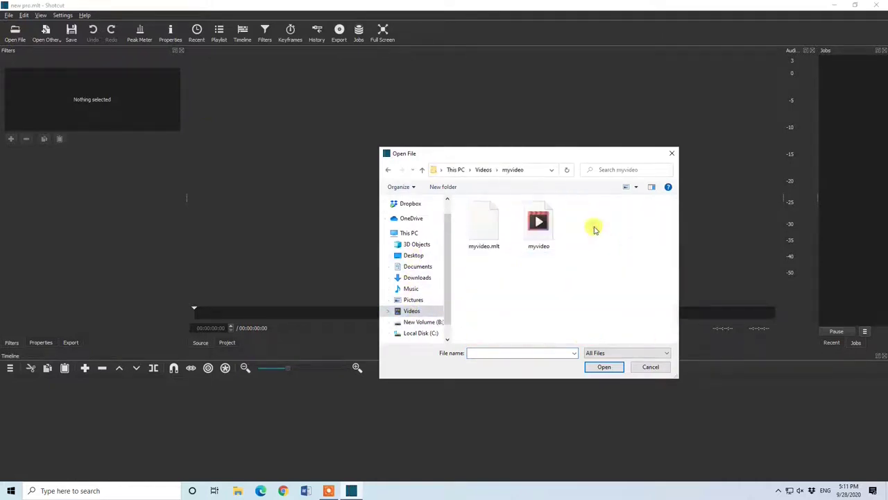
pyautogui.doubleClick(533, 219)
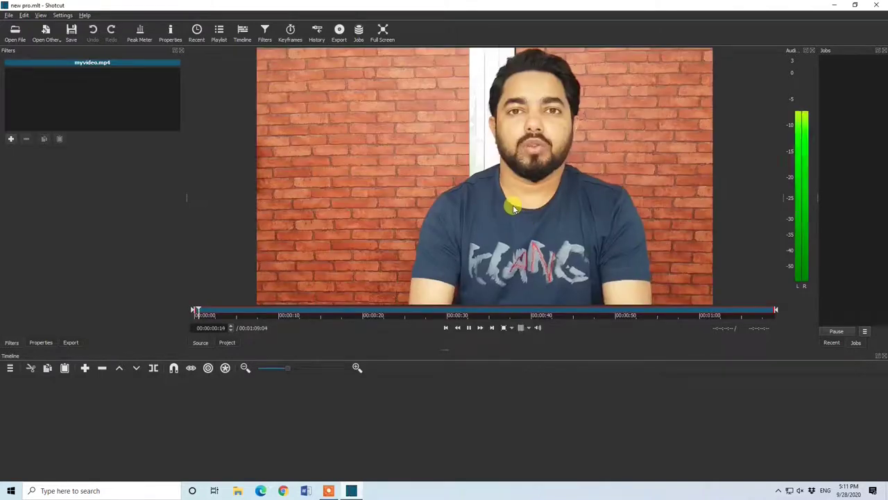
pyautogui.moveTo(514, 208); pyautogui.dragTo(24, 398)
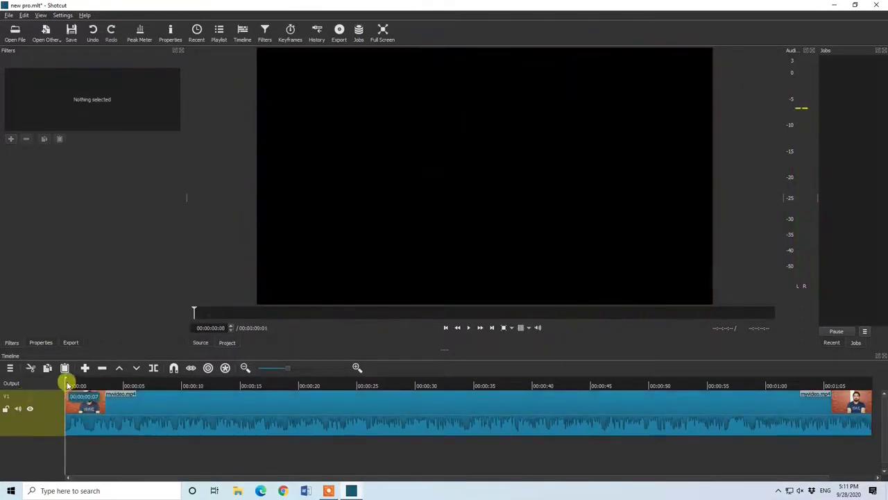
# Trim the first 8 frames off the myvideo.mp4 clip, keeping it at the start of track V1
pyautogui.click(67, 379)
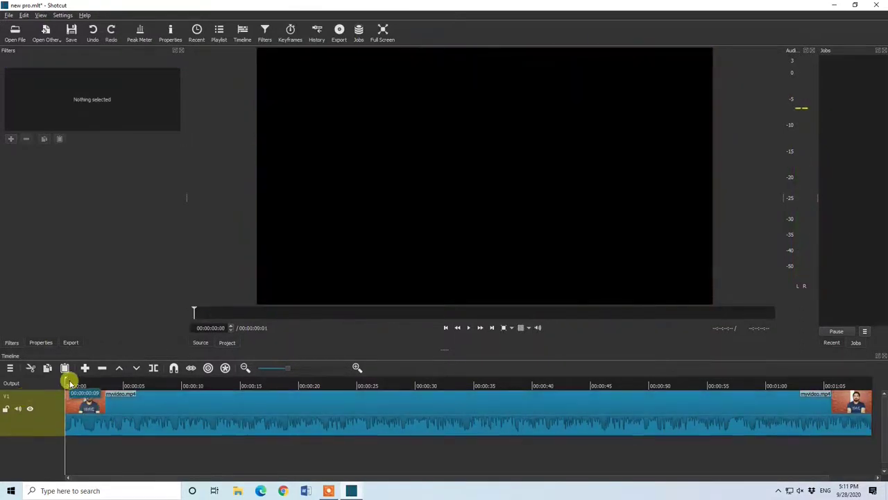
pyautogui.click(70, 381)
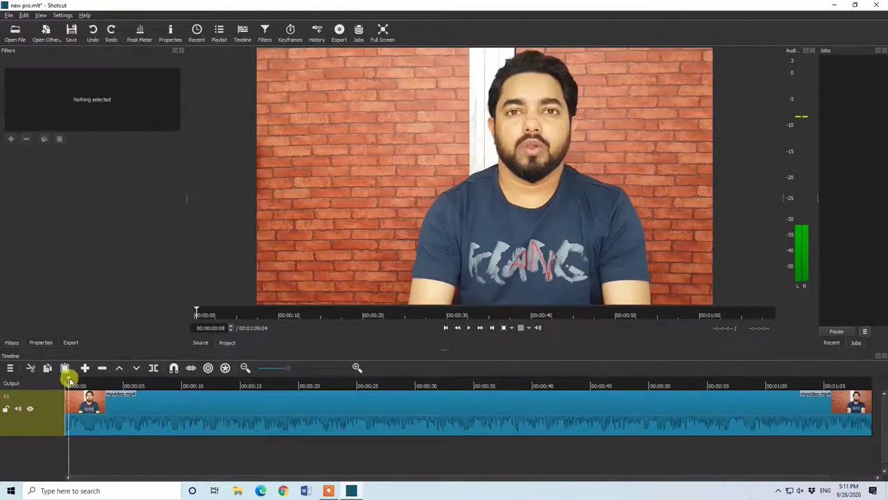
pyautogui.moveTo(250, 409); pyautogui.dragTo(131, 409)
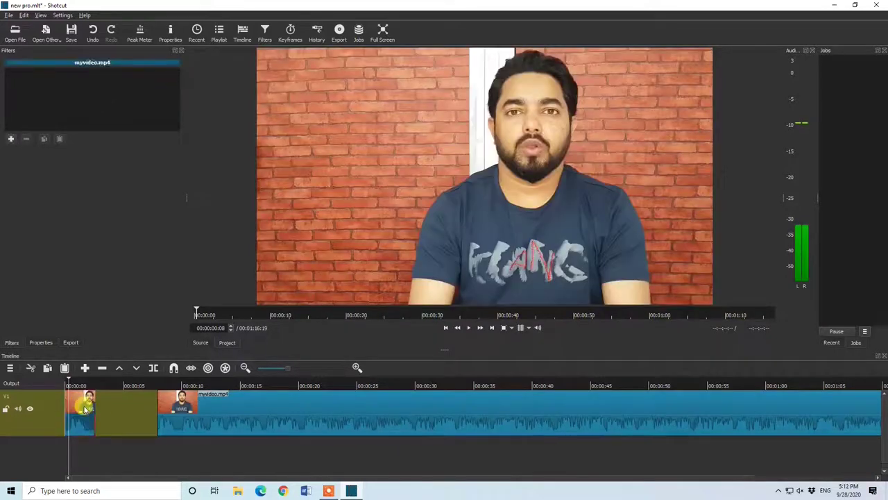
pyautogui.moveTo(307, 412); pyautogui.dragTo(150, 404)
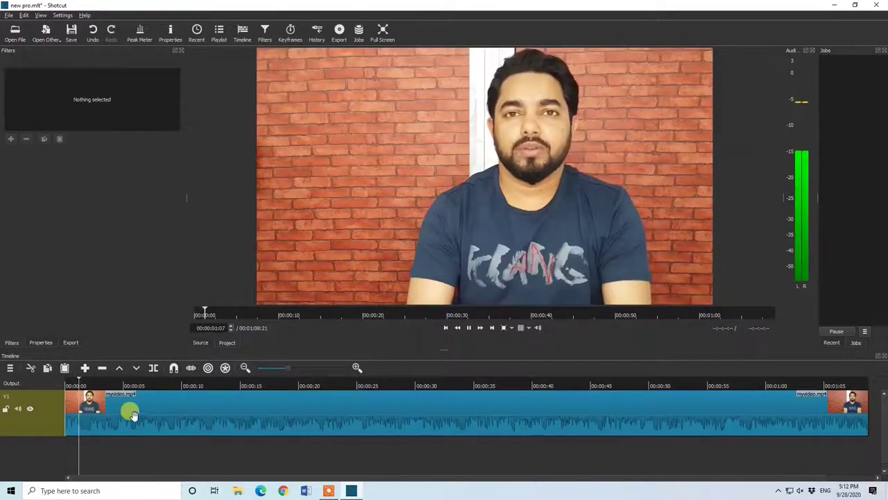
# Add the Color Grading filter to the myvideo.mp4 clip on the timeline
pyautogui.click(142, 408)
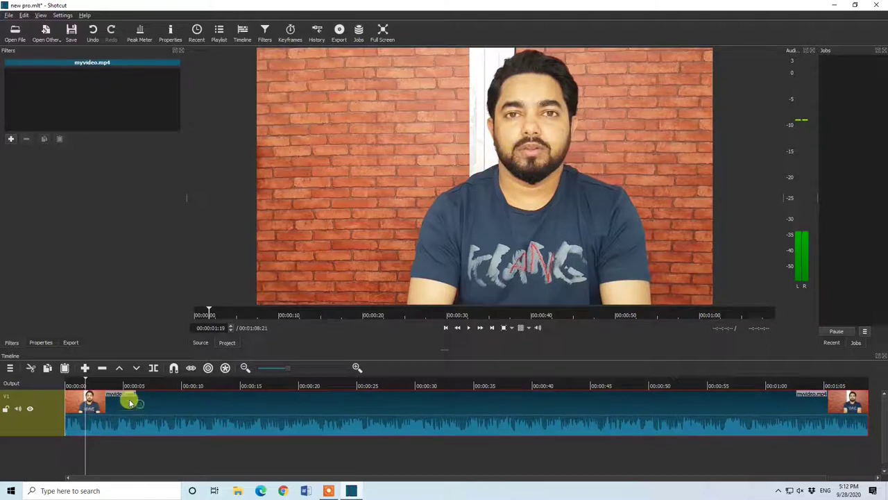
pyautogui.click(41, 342)
pyautogui.click(70, 342)
pyautogui.click(16, 342)
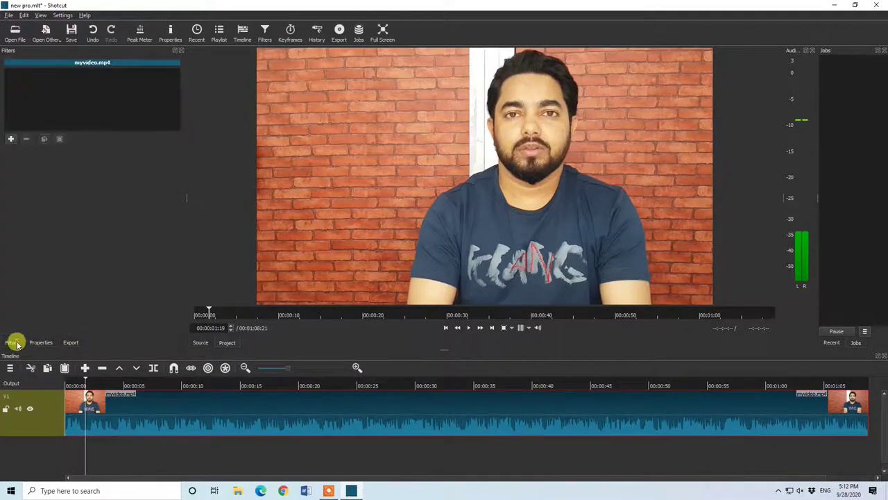
pyautogui.click(10, 140)
pyautogui.write('d')
pyautogui.write('olor')
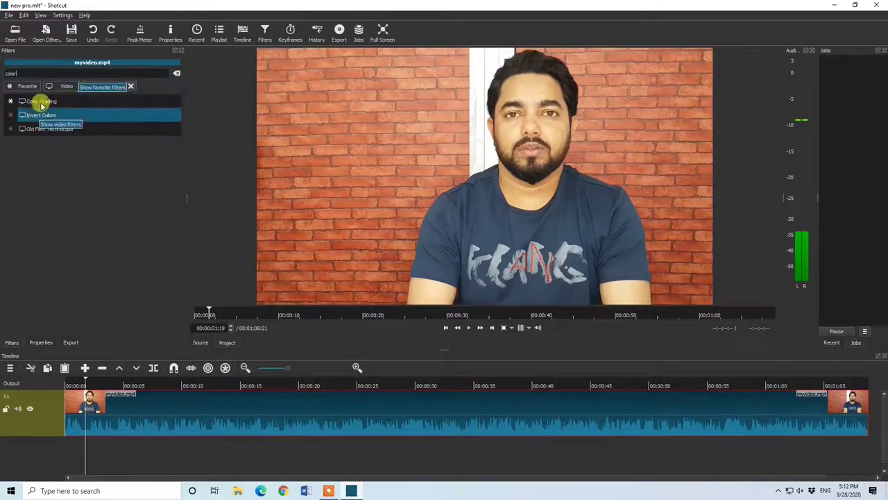
pyautogui.click(45, 102)
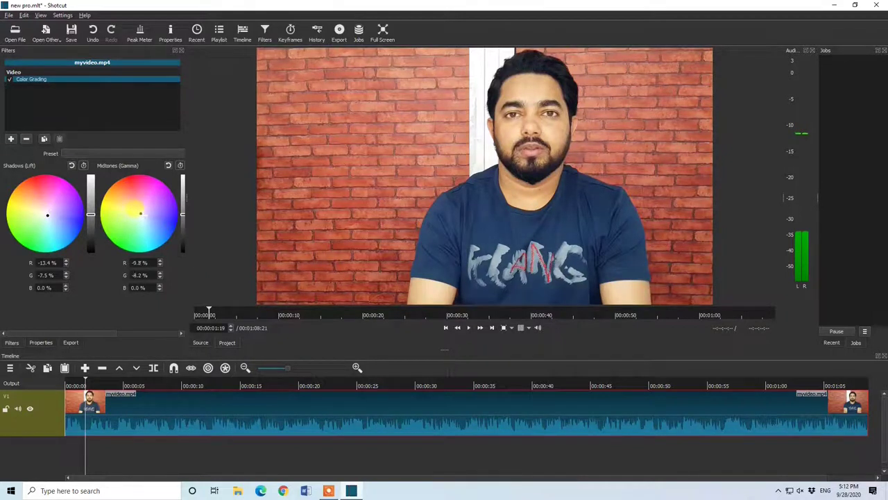
# Grade the clip with midtones at R -21.5 %, G -15.6 % and shadows at R -4.1 %, G -9.4 %, comparing with the filter off
pyautogui.moveTo(143, 216); pyautogui.dragTo(149, 217)
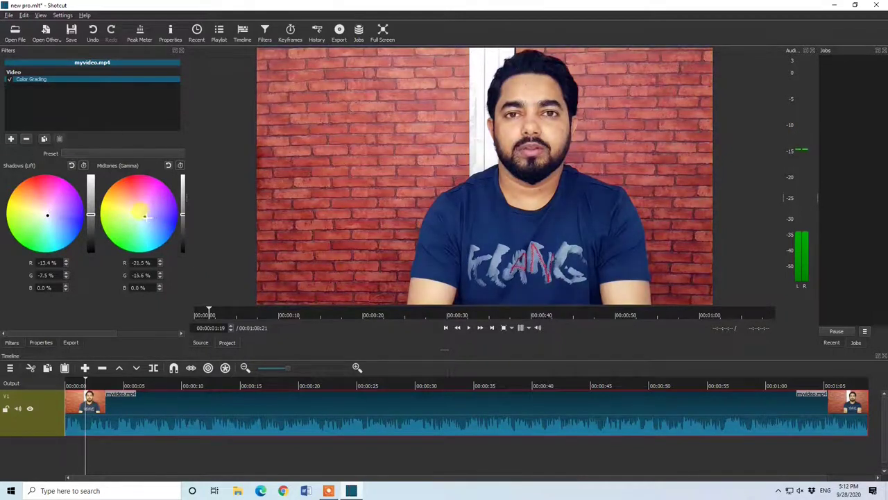
pyautogui.moveTo(46, 215); pyautogui.dragTo(45, 212)
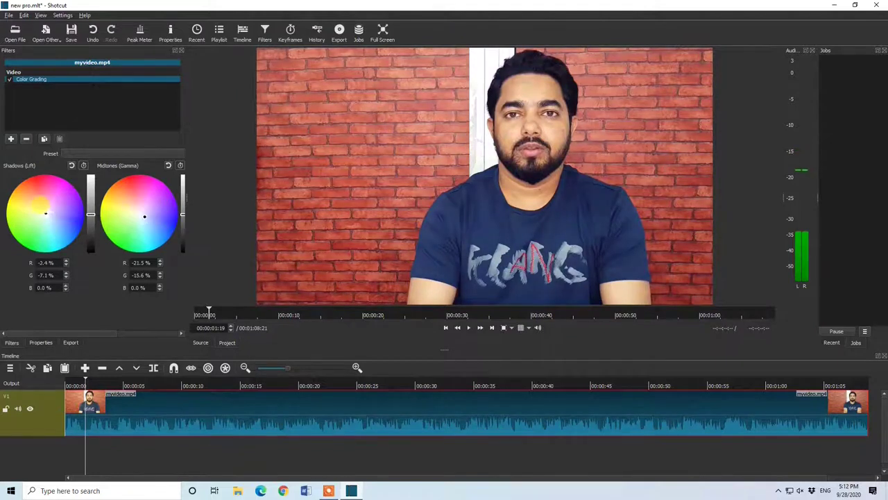
pyautogui.click(10, 81)
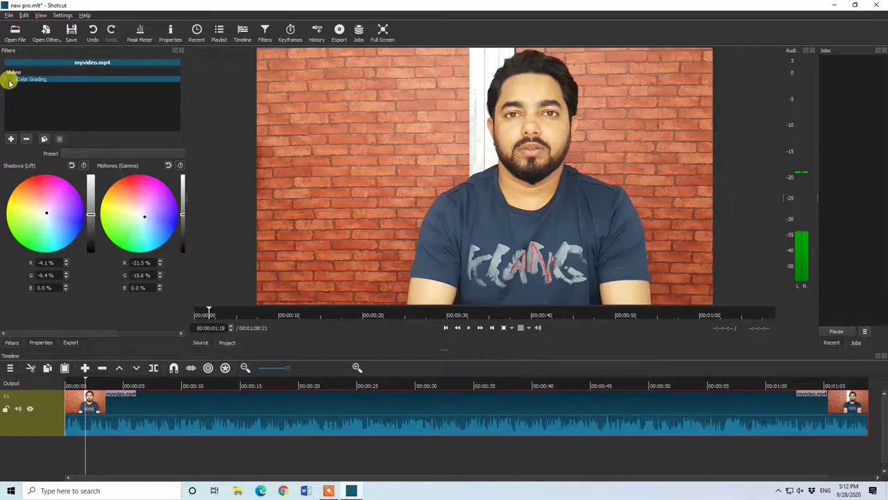
pyautogui.click(10, 80)
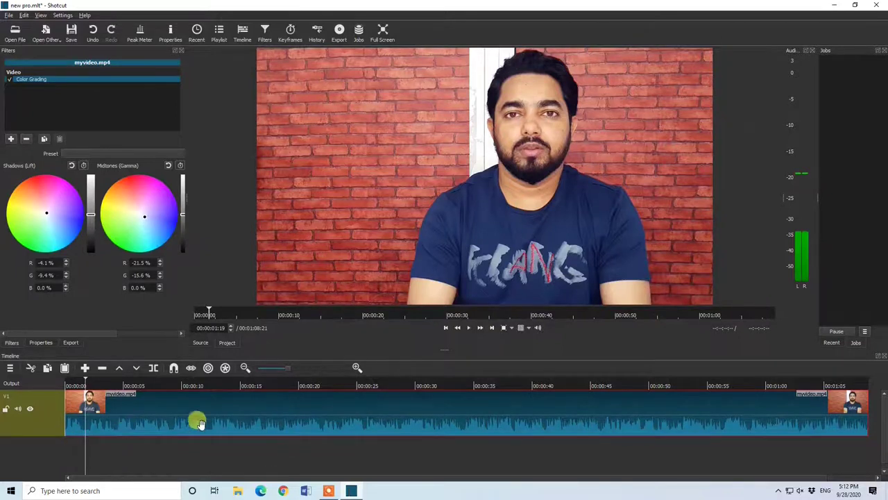
# Add a second video track above the clip and make the timeline area taller
pyautogui.rightClick(201, 446)
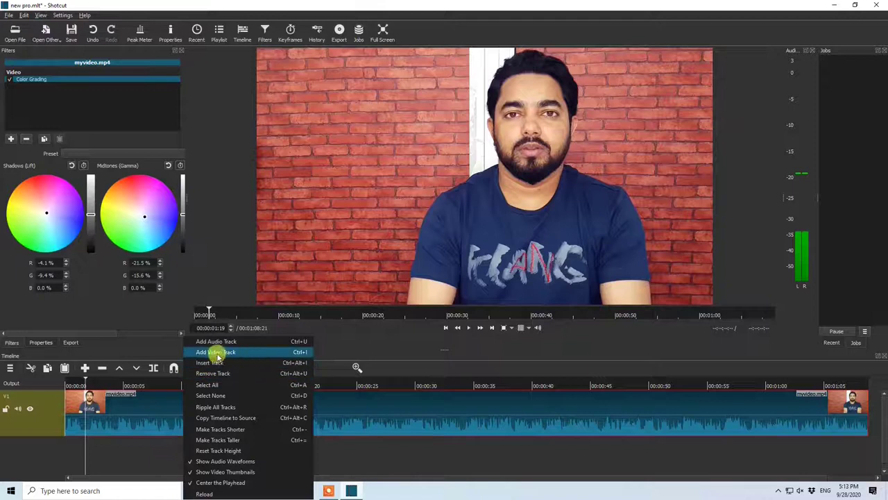
pyautogui.click(229, 354)
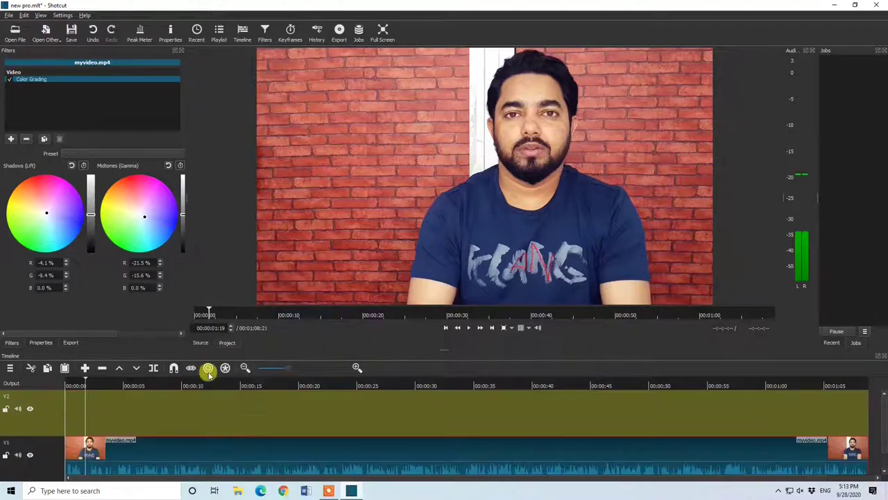
pyautogui.moveTo(441, 347); pyautogui.dragTo(448, 265)
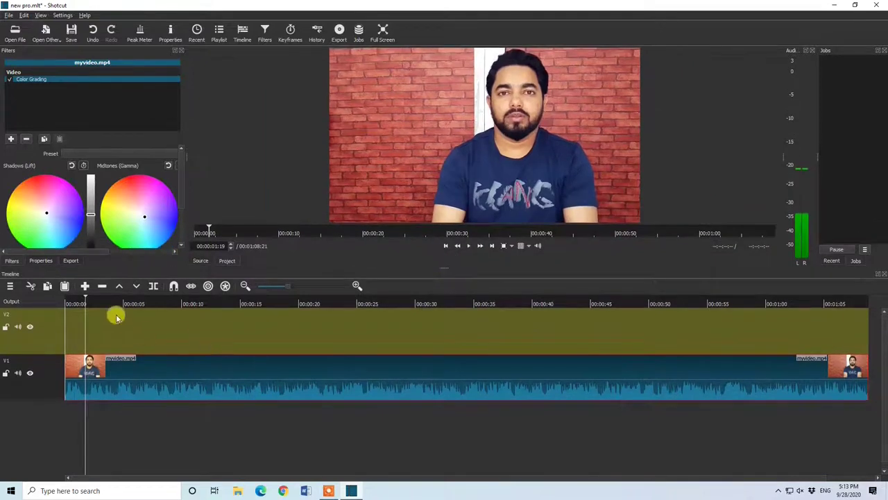
# With the playhead at 00:00:01:16, open the gyan image from the youtube folder on New Volume (B:) and place it about 1 second into track V2
pyautogui.moveTo(83, 298); pyautogui.dragTo(74, 294)
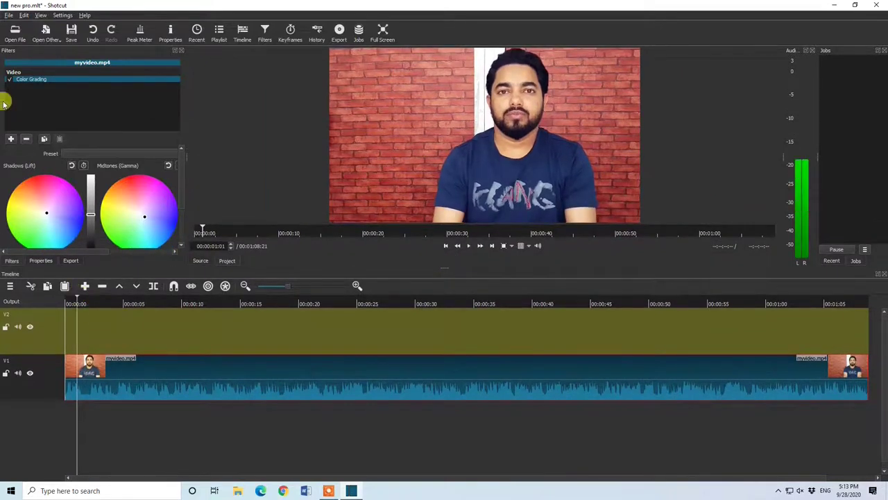
pyautogui.click(84, 325)
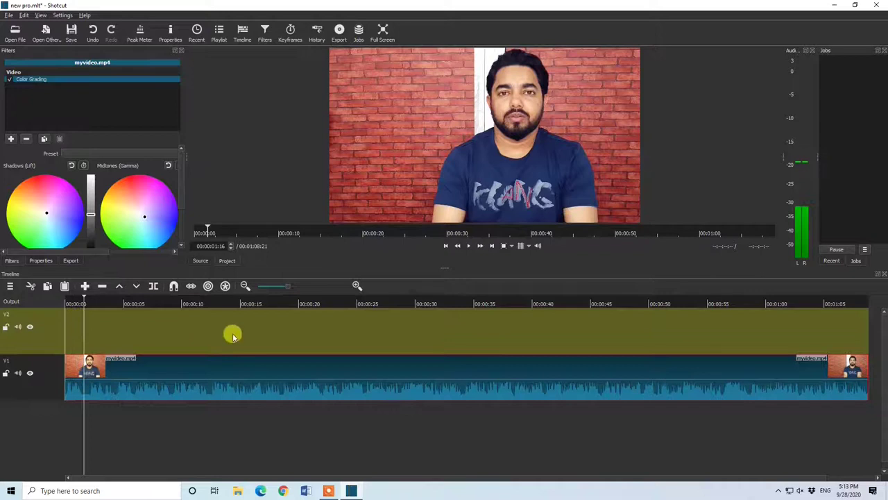
pyautogui.click(12, 32)
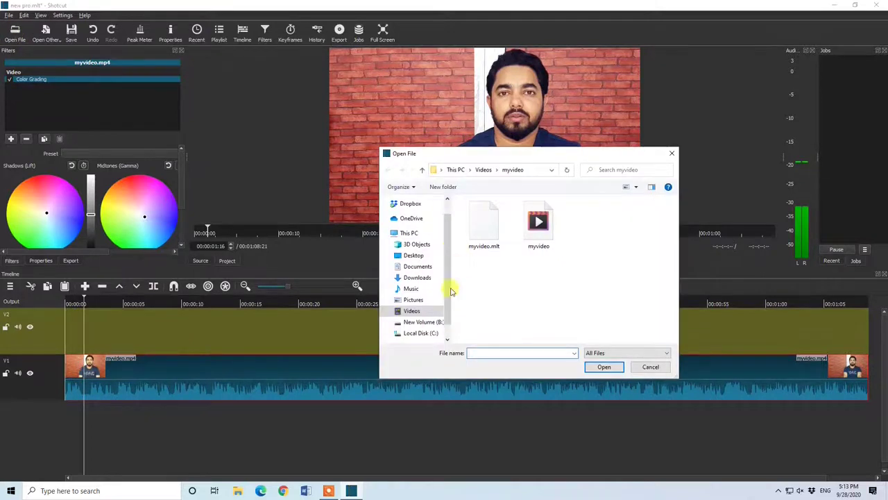
pyautogui.click(422, 321)
pyautogui.write('yo')
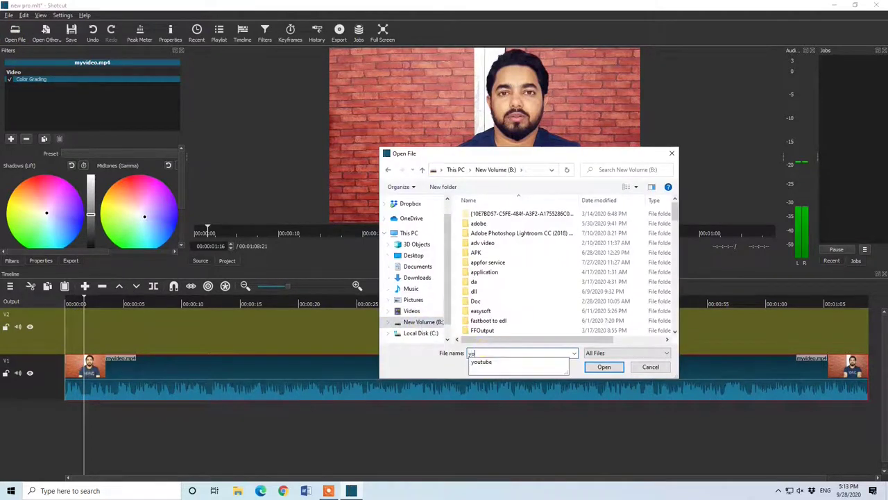
pyautogui.click(492, 361)
pyautogui.click(601, 367)
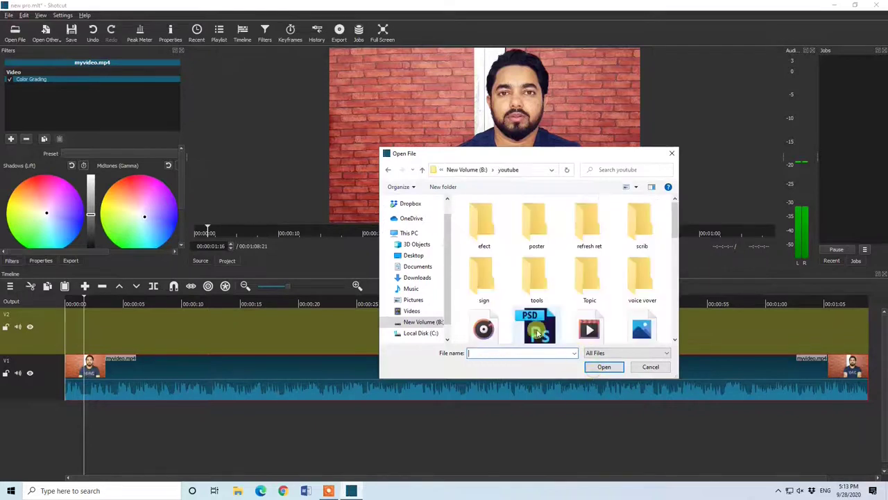
pyautogui.scroll(-2, 630, 327)
pyautogui.click(638, 317)
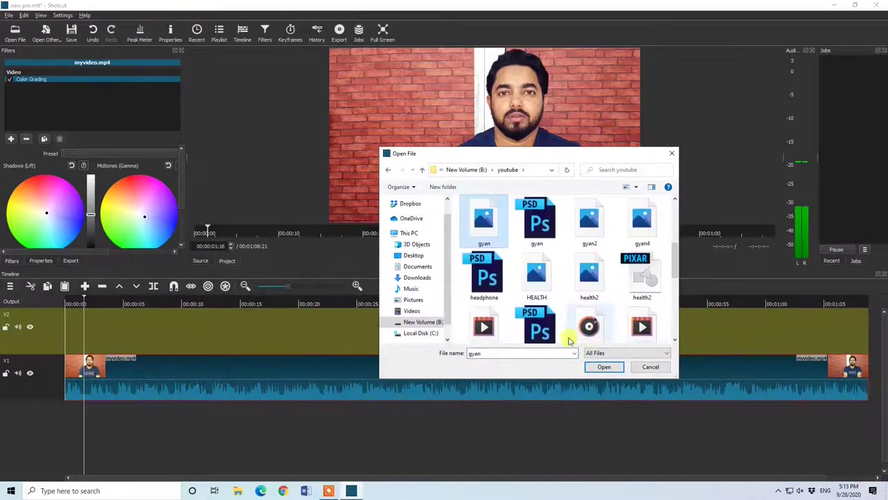
pyautogui.doubleClick(569, 336)
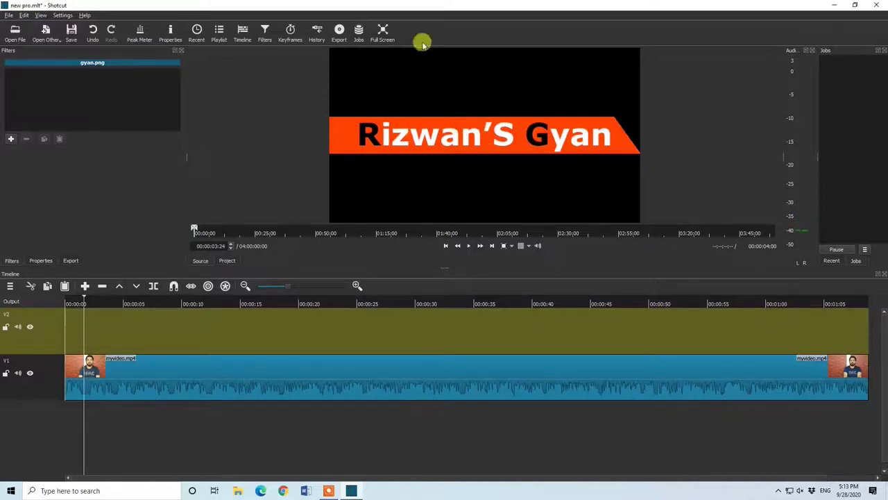
pyautogui.moveTo(519, 118); pyautogui.dragTo(80, 324)
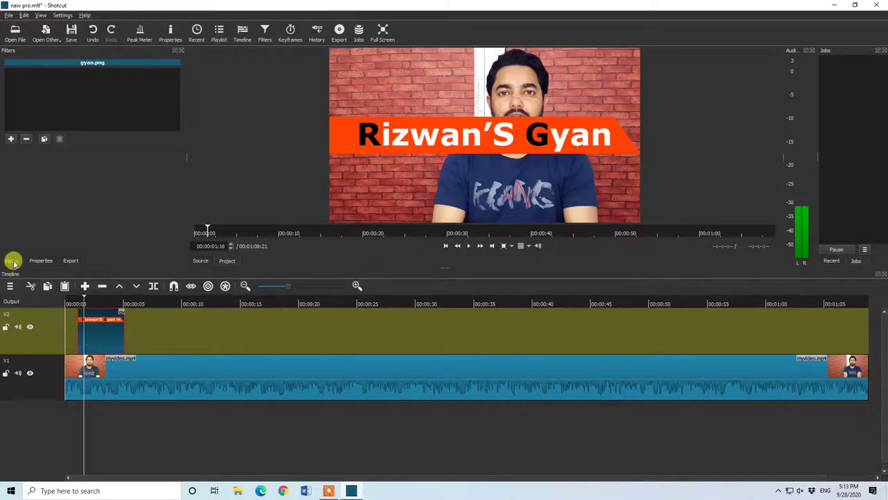
# Add the Rotate and Scale filter to gyan.png and set scale to 40.5 %, X offset to -455 and Y offset to 152
pyautogui.click(11, 139)
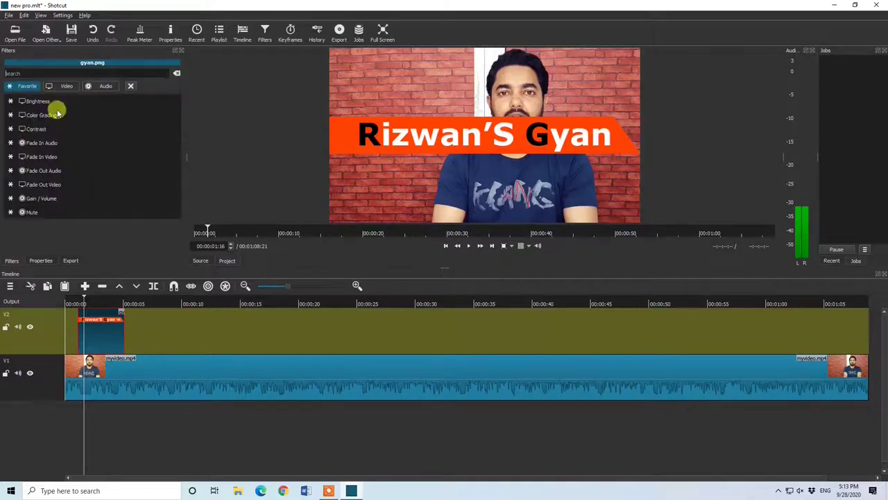
pyautogui.write('rot')
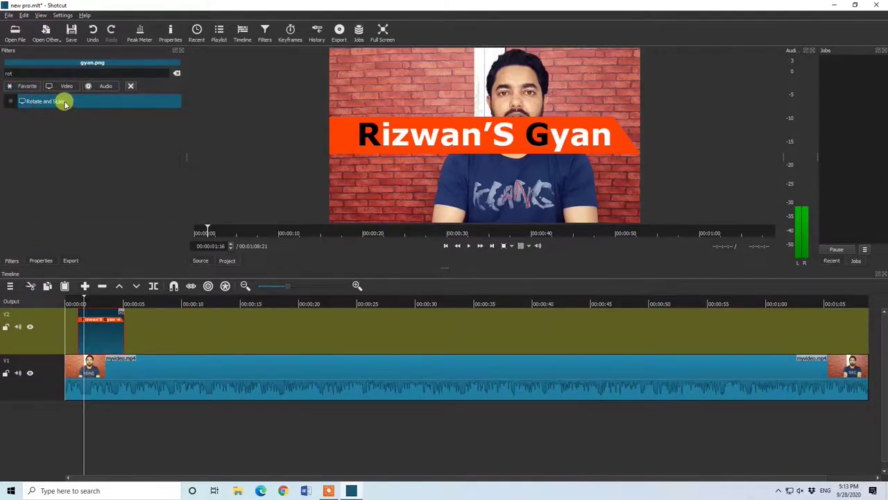
pyautogui.click(65, 103)
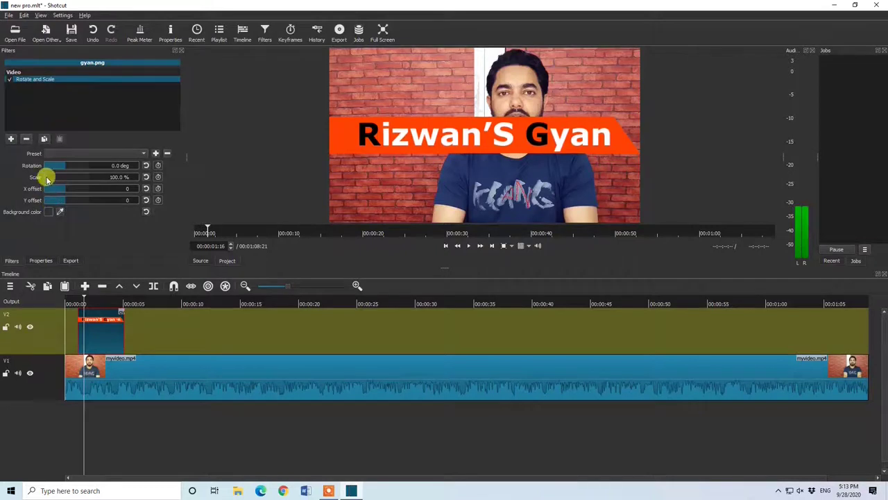
pyautogui.click(46, 177)
pyautogui.moveTo(69, 201); pyautogui.dragTo(63, 189)
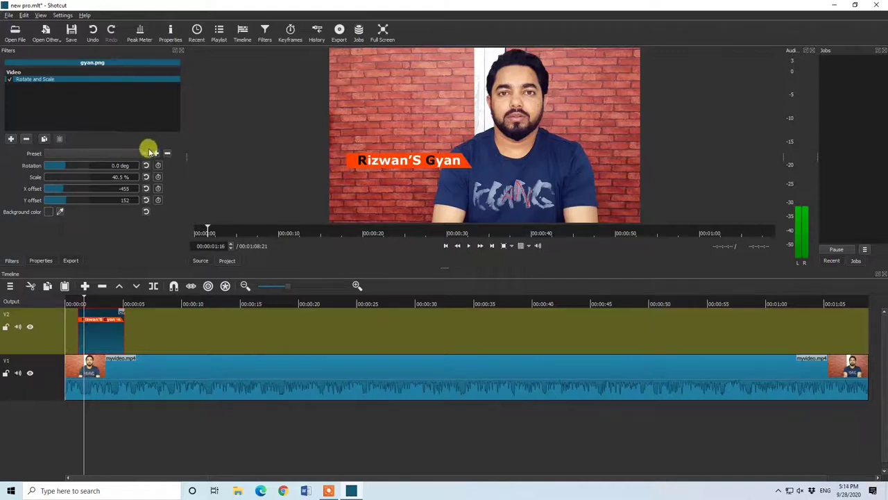
# Apply the saved "name" preset to the Rotate and Scale filter of gyan.png
pyautogui.click(155, 154)
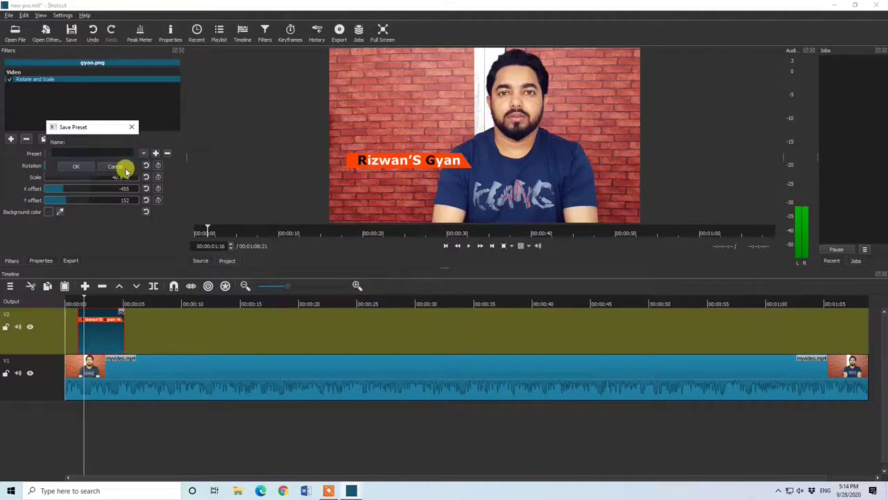
pyautogui.click(122, 168)
pyautogui.click(142, 154)
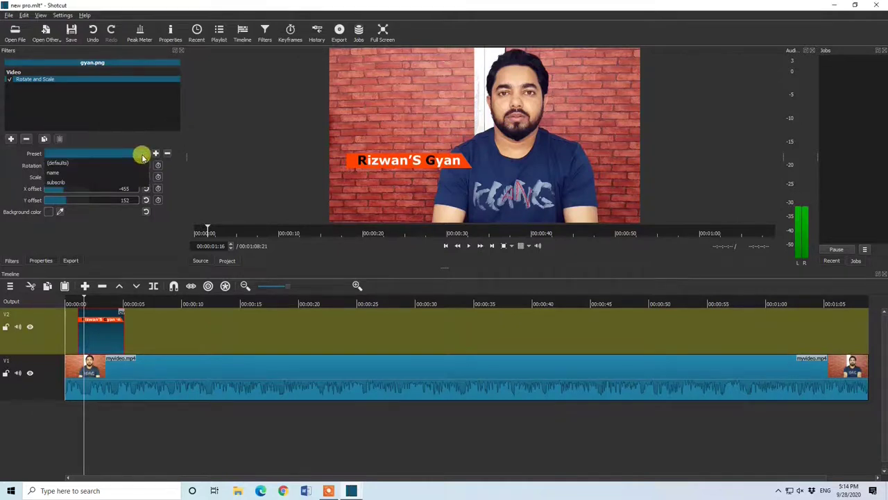
pyautogui.click(57, 172)
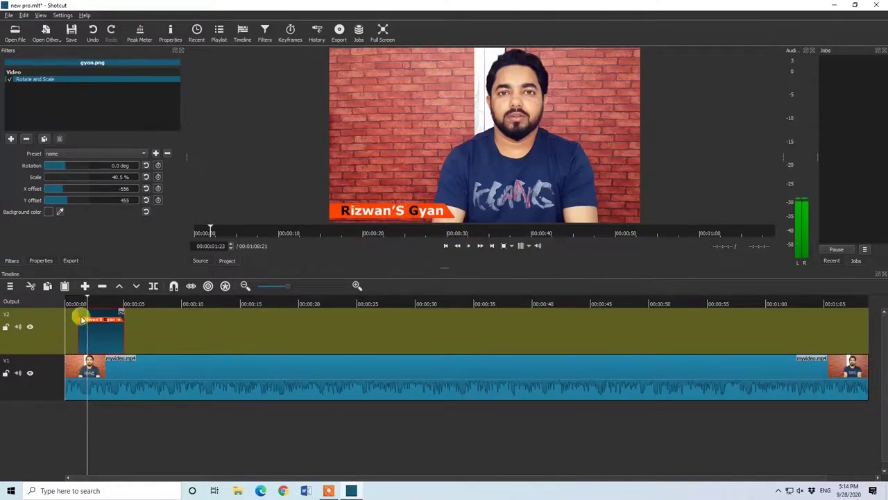
# Move the banner clip to about 11 seconds on V2 and place a transparent color clip at about 1 second on that track
pyautogui.moveTo(100, 330); pyautogui.dragTo(208, 326)
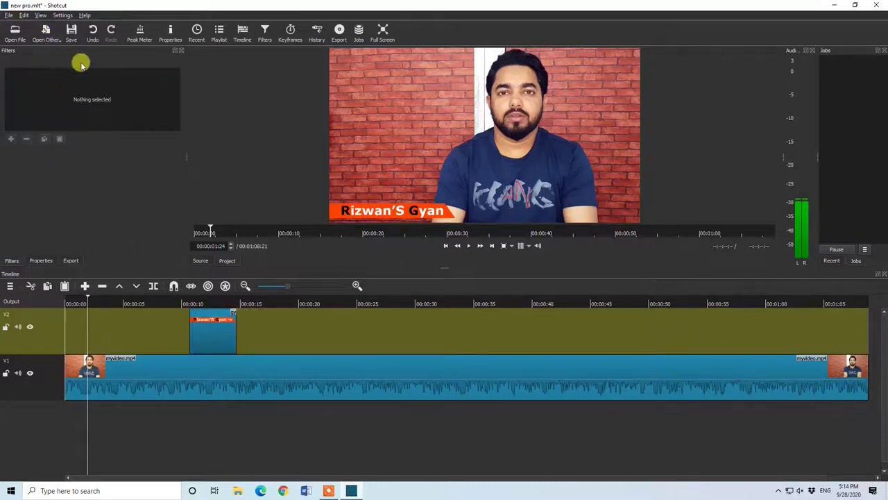
pyautogui.click(42, 34)
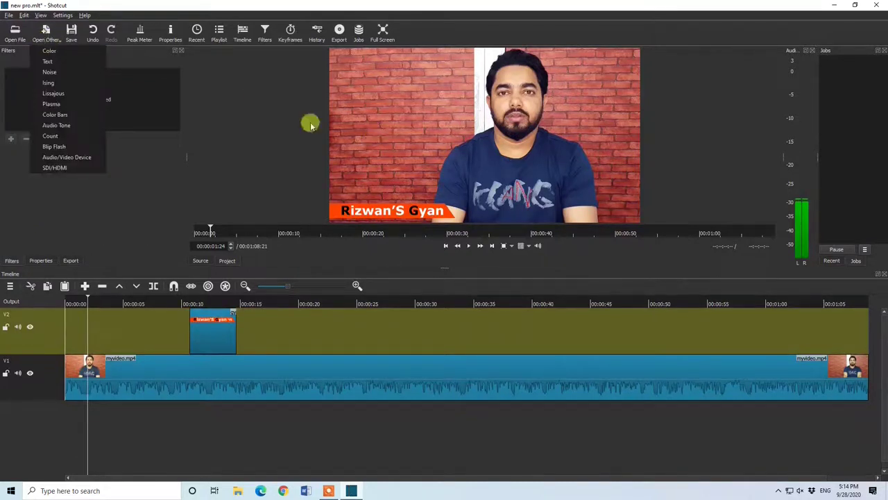
pyautogui.click(59, 51)
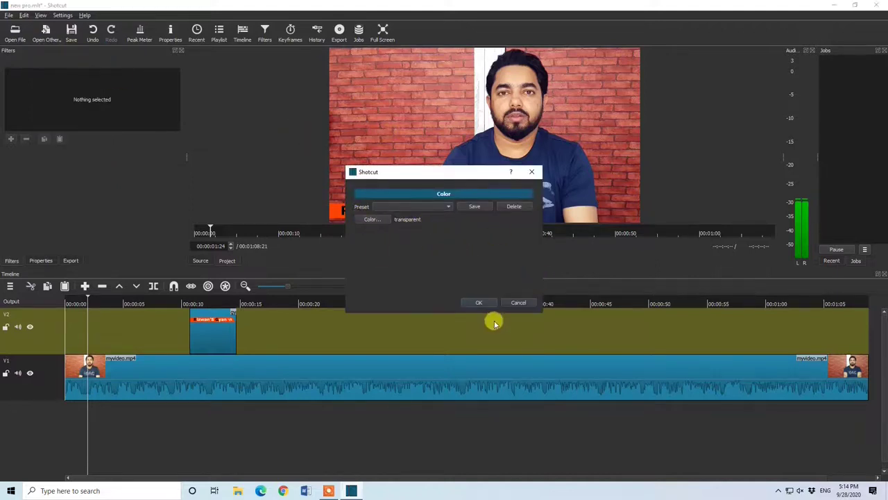
pyautogui.click(482, 303)
pyautogui.moveTo(488, 185); pyautogui.dragTo(78, 317)
# Overlap the banner onto the transparent clip from about 2.5 seconds to form a transition, and change its video type to Bar Horizontal, previewing the effect
pyautogui.moveTo(230, 331); pyautogui.dragTo(130, 325)
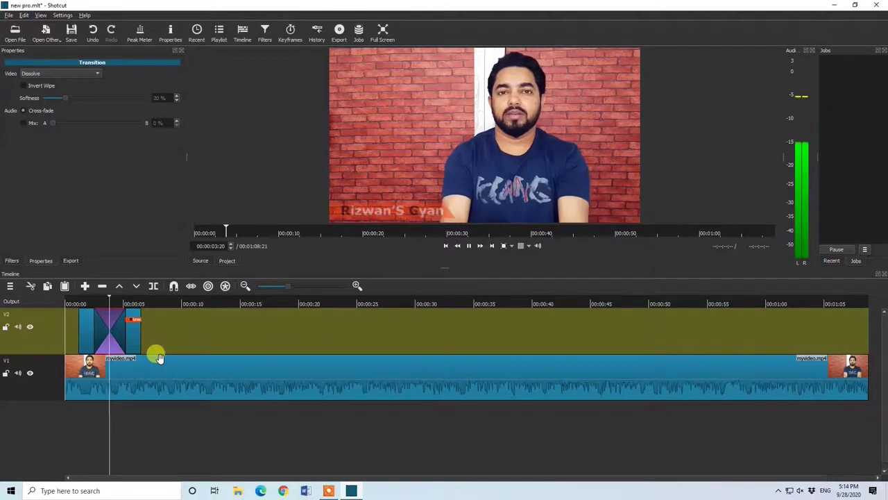
pyautogui.press('space')
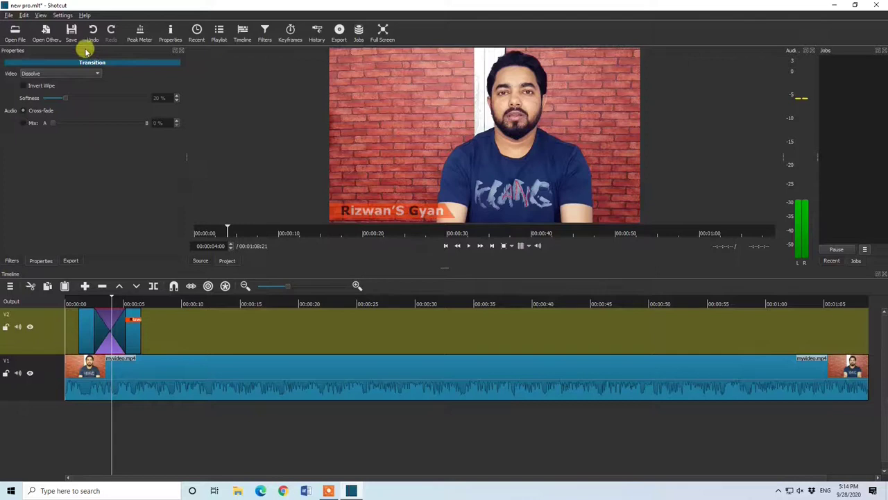
pyautogui.click(70, 73)
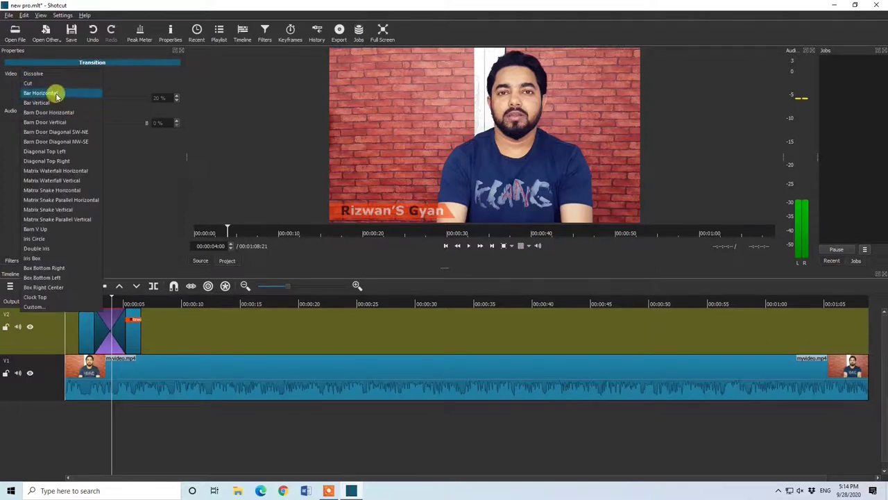
pyautogui.click(56, 96)
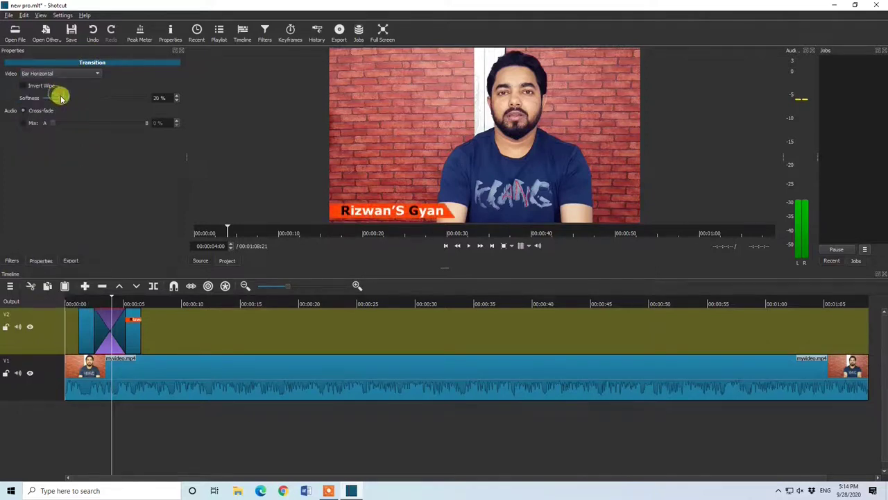
pyautogui.click(76, 304)
pyautogui.press('space')
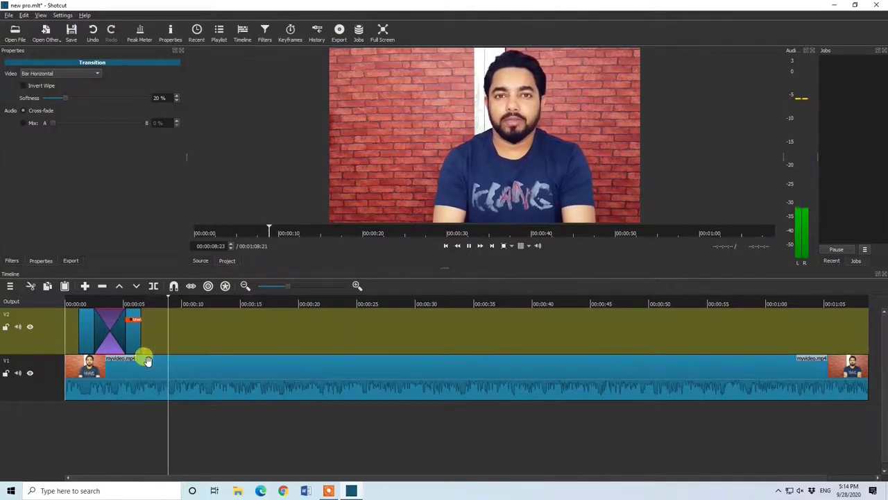
pyautogui.press('space')
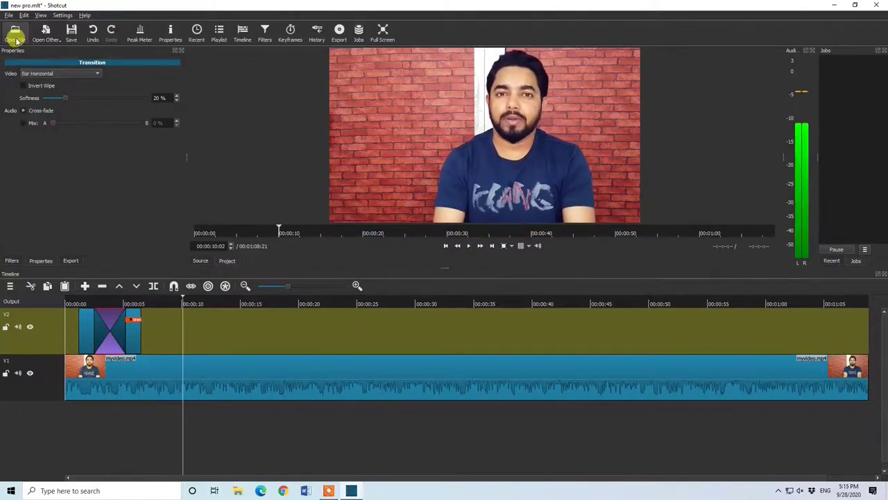
# Open the subscribe2.png image and place it about 11 seconds into track V2
pyautogui.click(15, 35)
pyautogui.doubleClick(539, 361)
pyautogui.moveTo(509, 113); pyautogui.dragTo(194, 327)
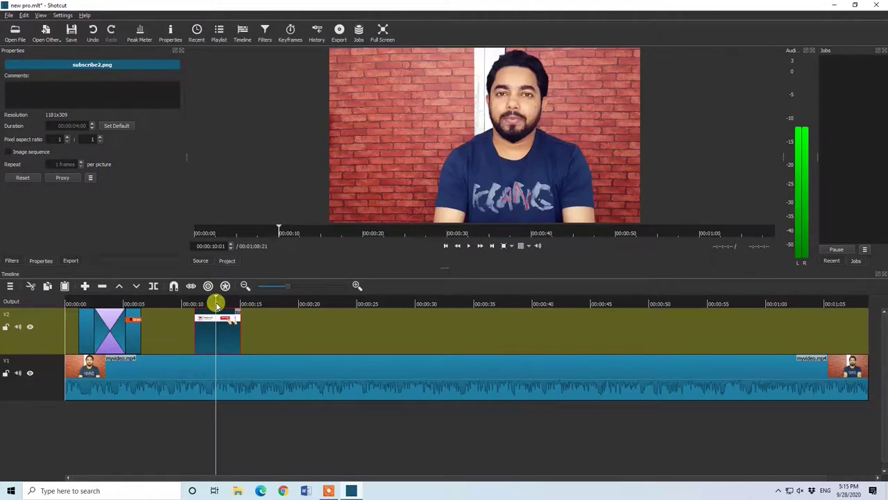
# Add the Rotate and Scale filter to subscribe2.png with the "subscrib" preset, and play the overlay back from about 10 seconds
pyautogui.click(216, 304)
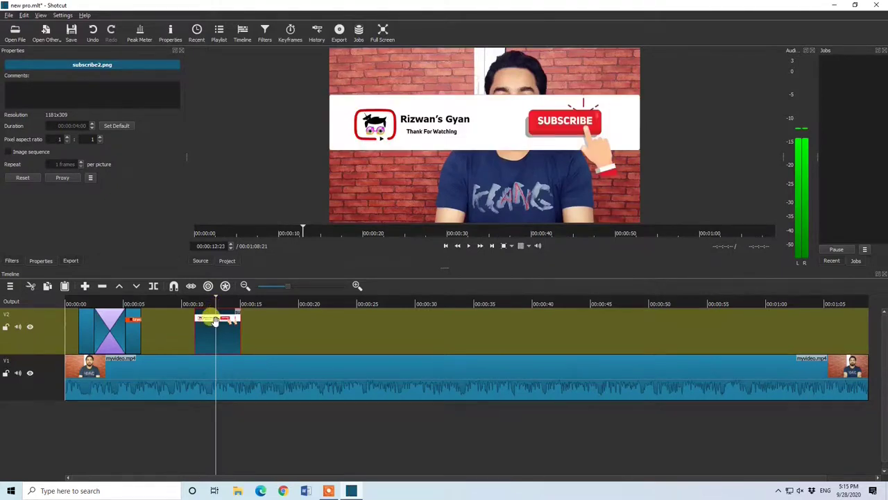
pyautogui.click(12, 260)
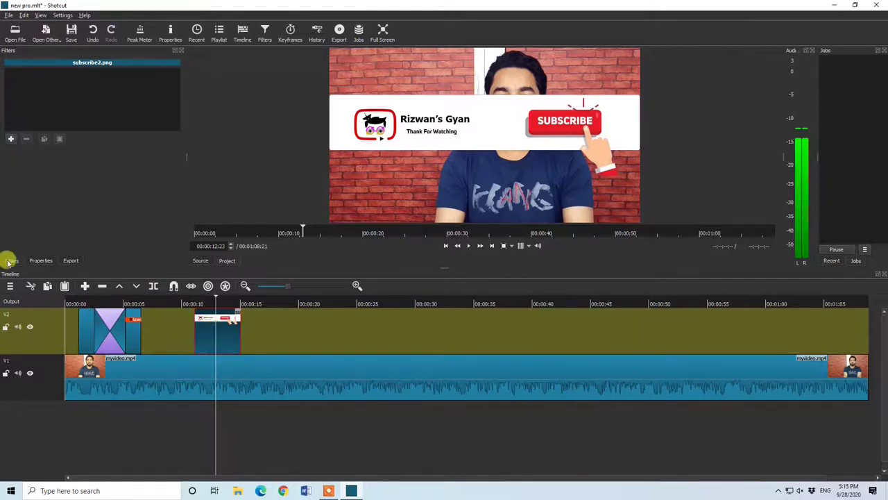
pyautogui.click(11, 139)
pyautogui.write('rot')
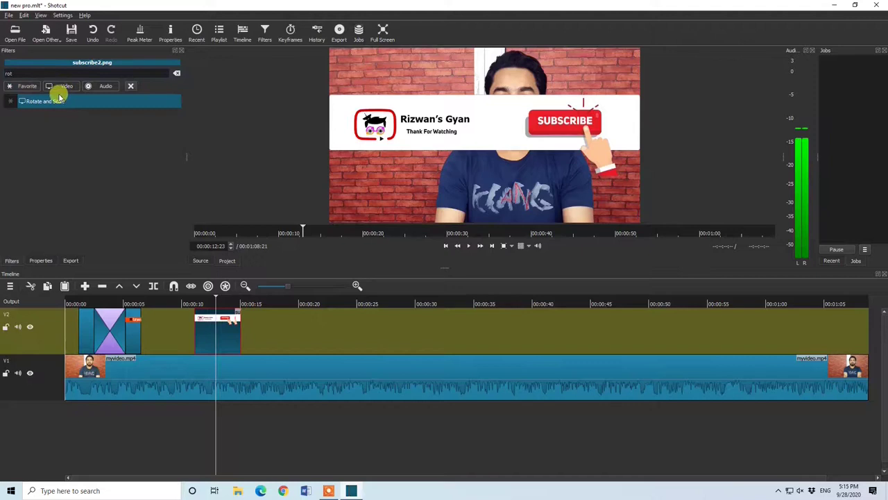
pyautogui.click(61, 101)
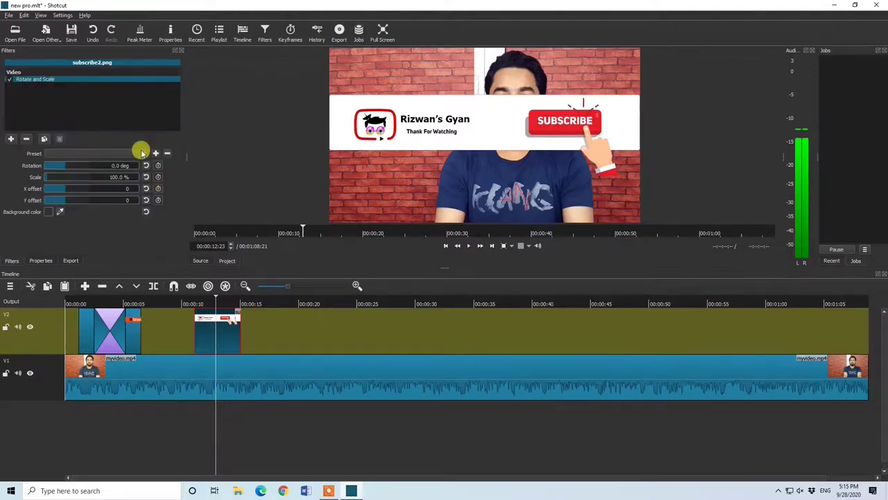
pyautogui.click(143, 152)
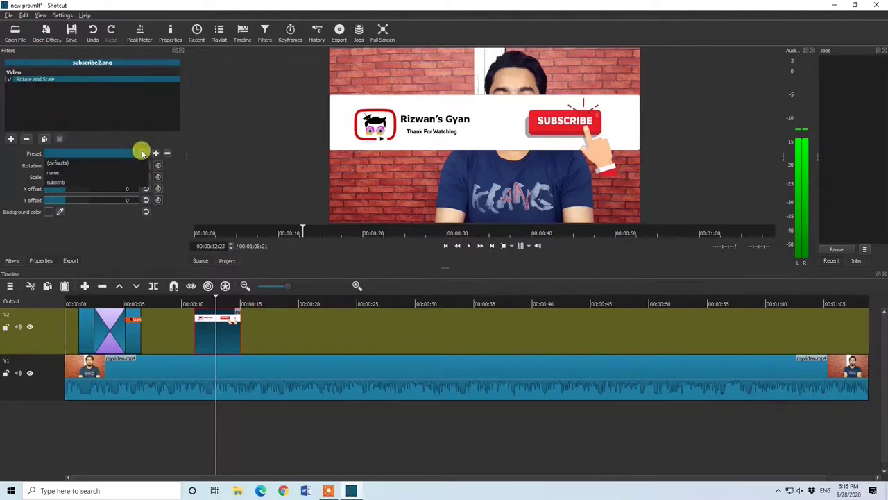
pyautogui.click(66, 183)
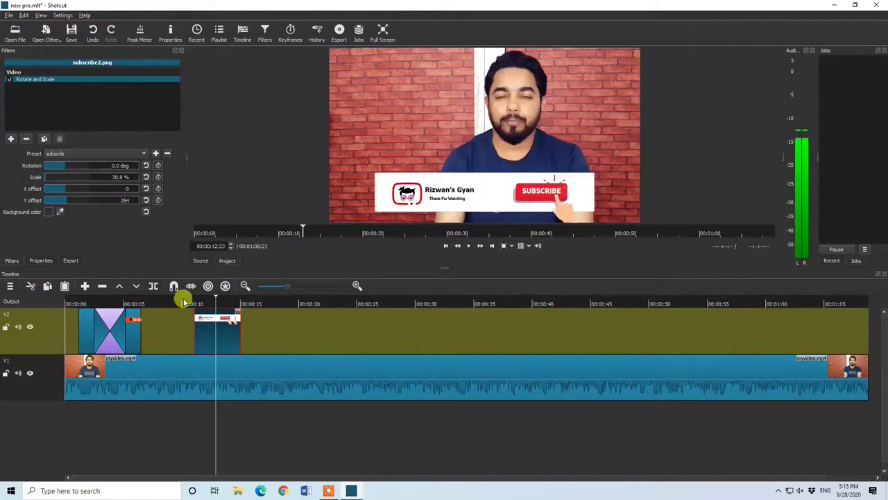
pyautogui.click(186, 306)
pyautogui.press('space')
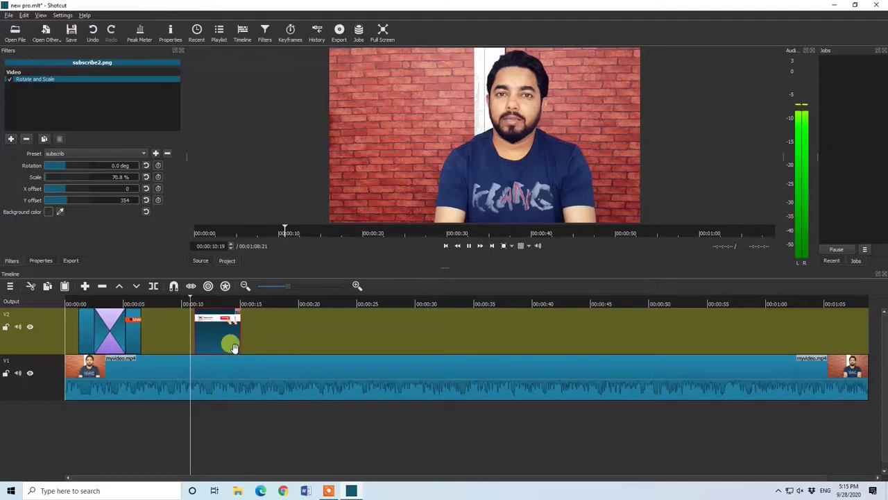
pyautogui.press('space')
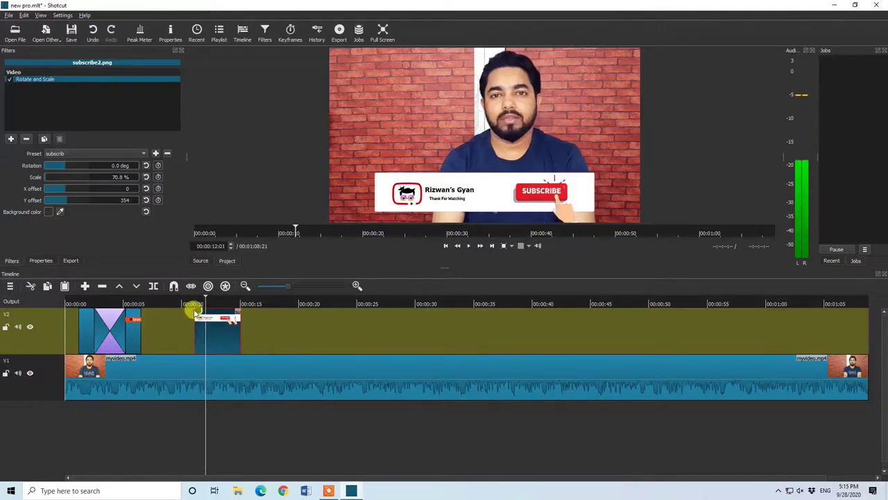